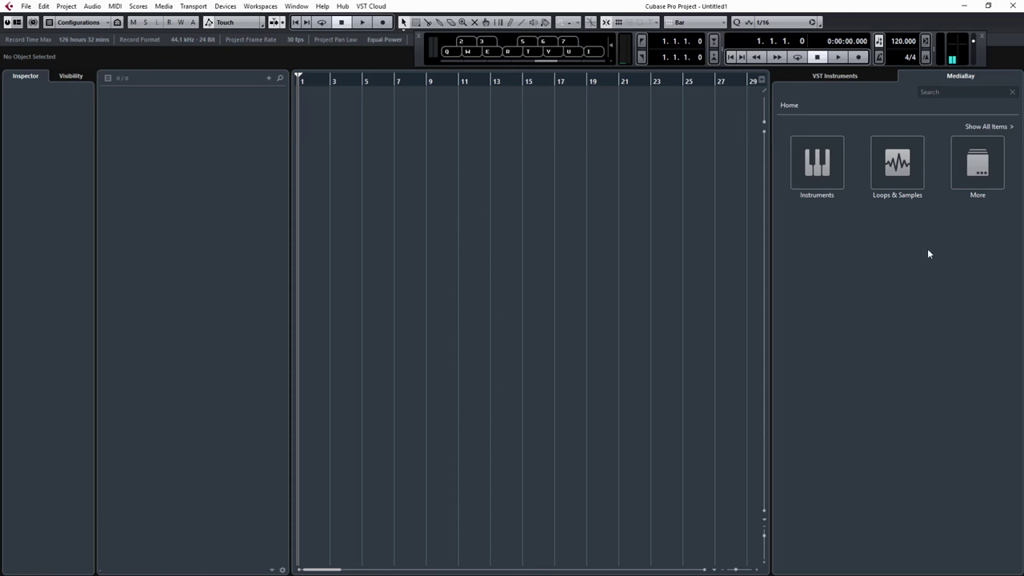
Browse MediaBay to the Instruments > Padshop > Padshop Factory preset library.
click(17, 23)
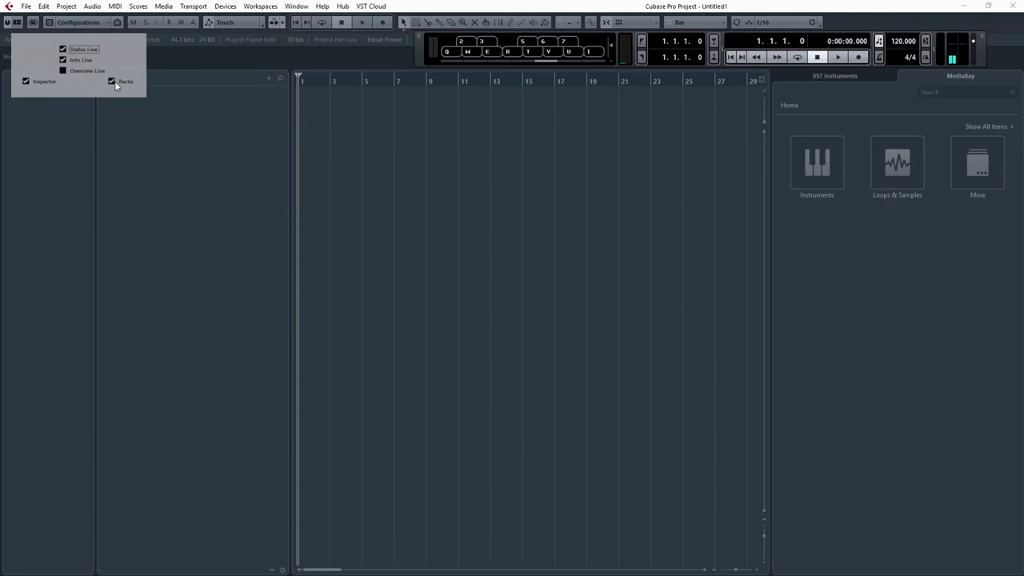
click(165, 158)
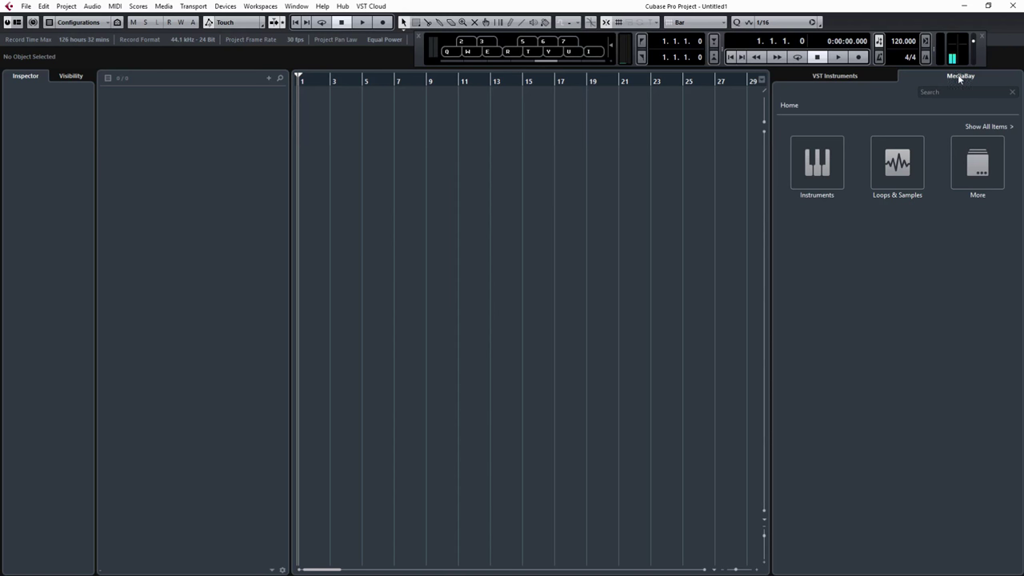
click(827, 167)
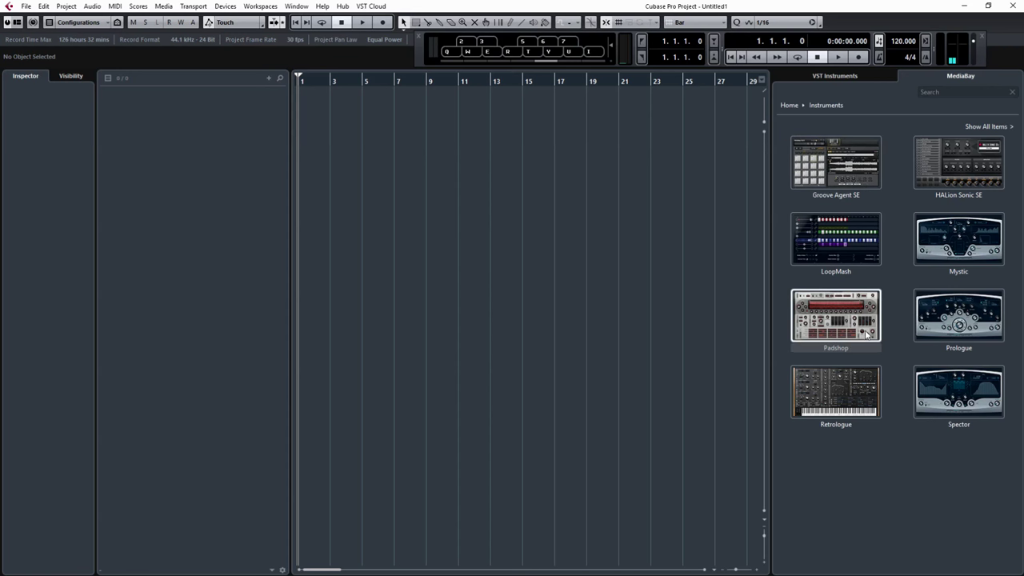
click(819, 328)
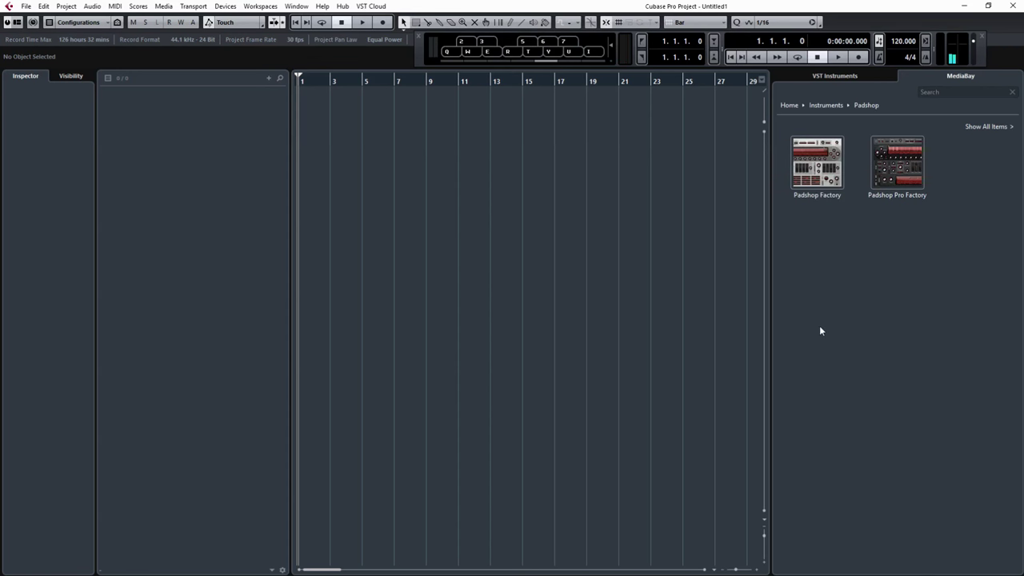
click(823, 182)
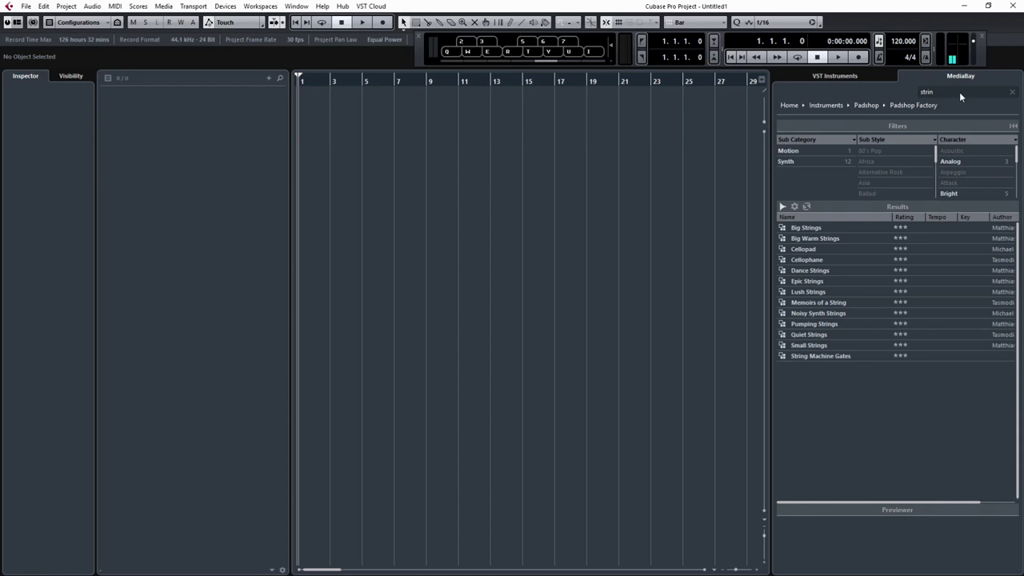
Filter the presets by 'string' and select Big Warm Strings.
key(BackSpace)
key(BackSpace)
key(BackSpace)
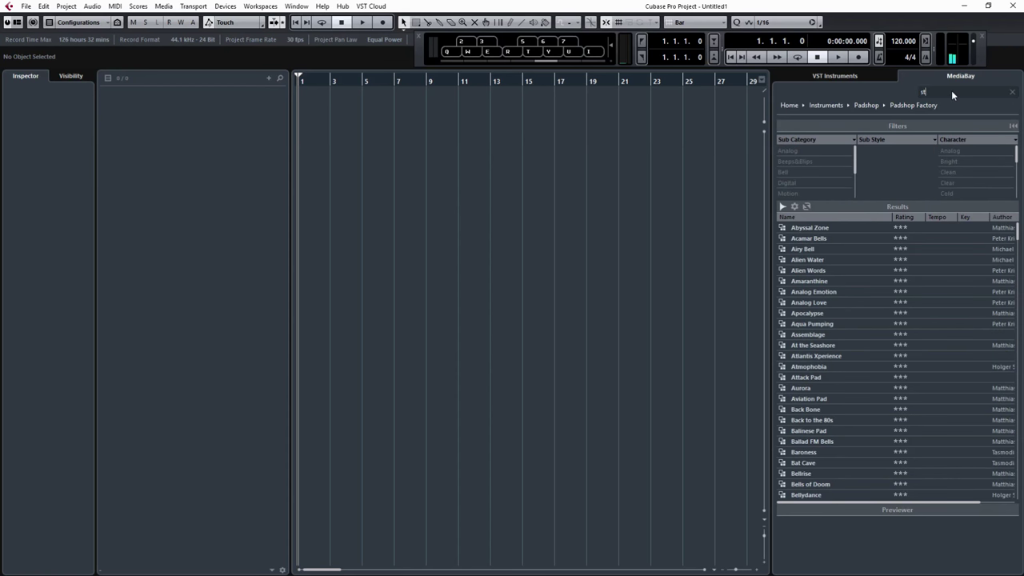
text(ring)
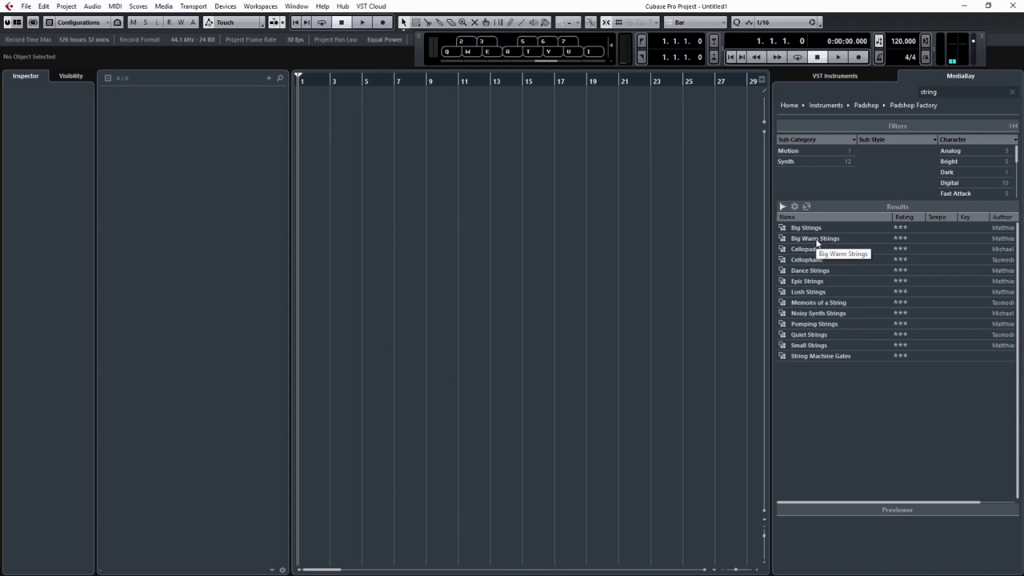
click(814, 238)
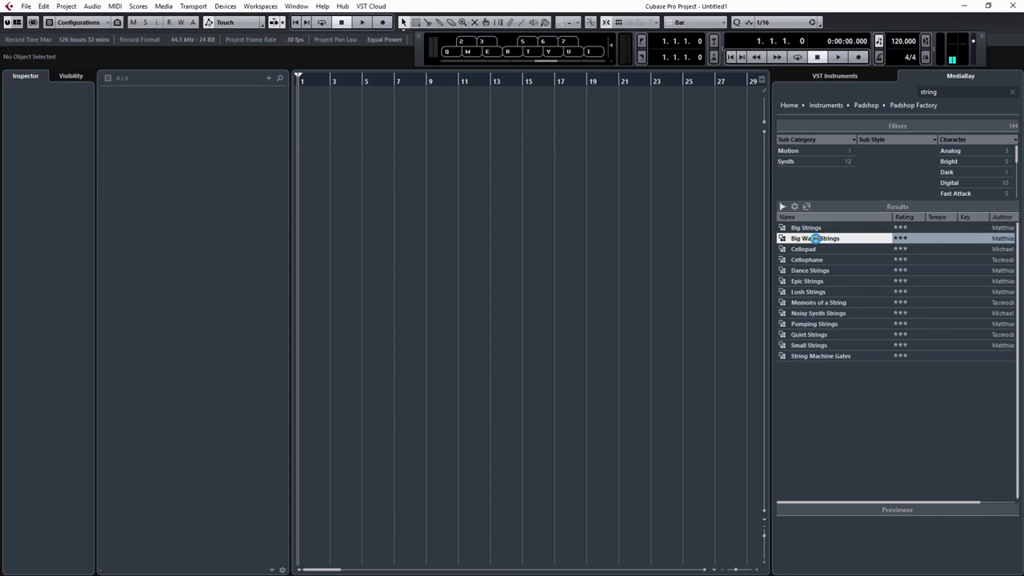
Create a Padshop track from Big Warm Strings and audition it on the Virtual Keyboard.
double_click(814, 239)
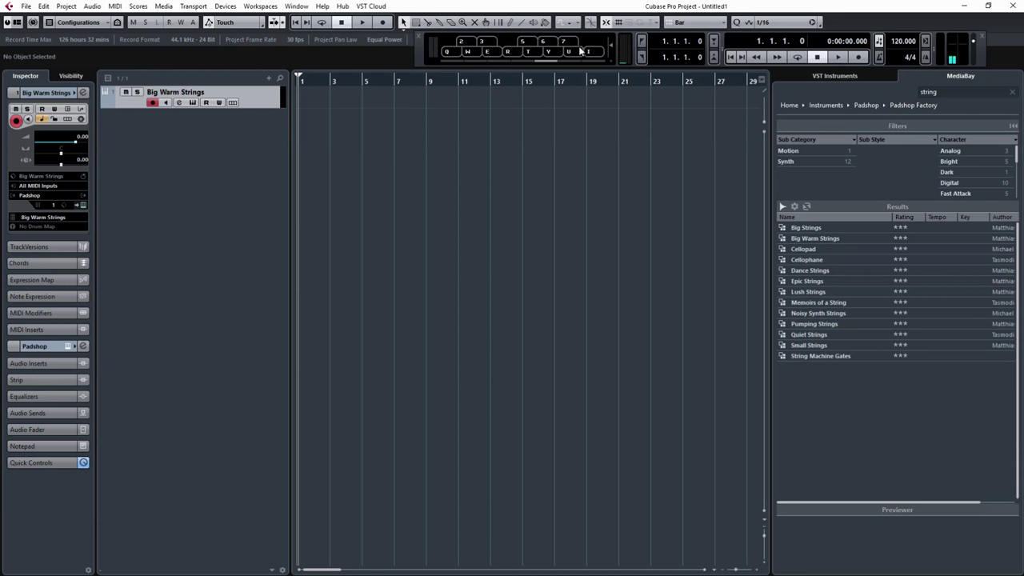
click(487, 43)
key(alt+k)
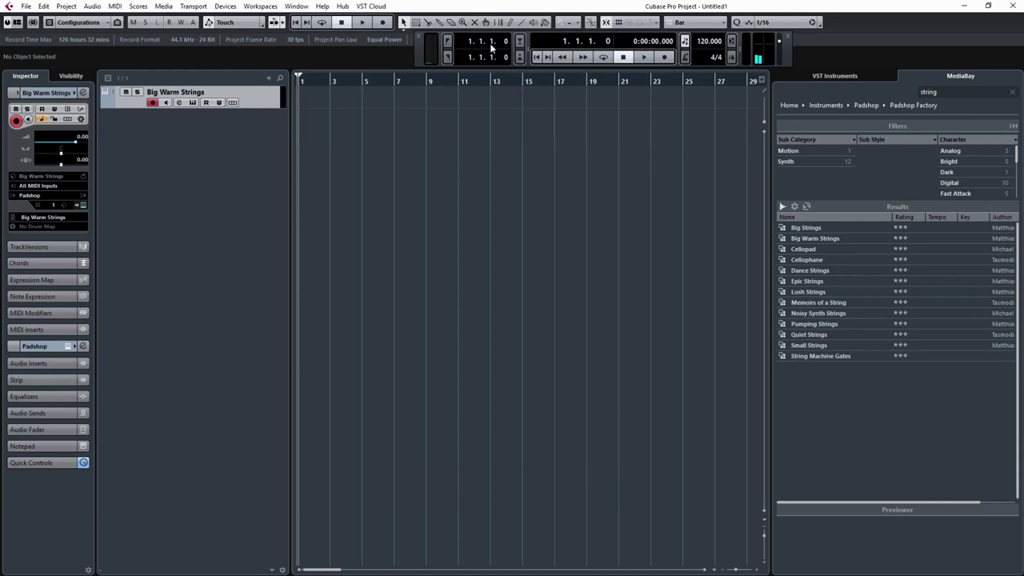
key(alt+k)
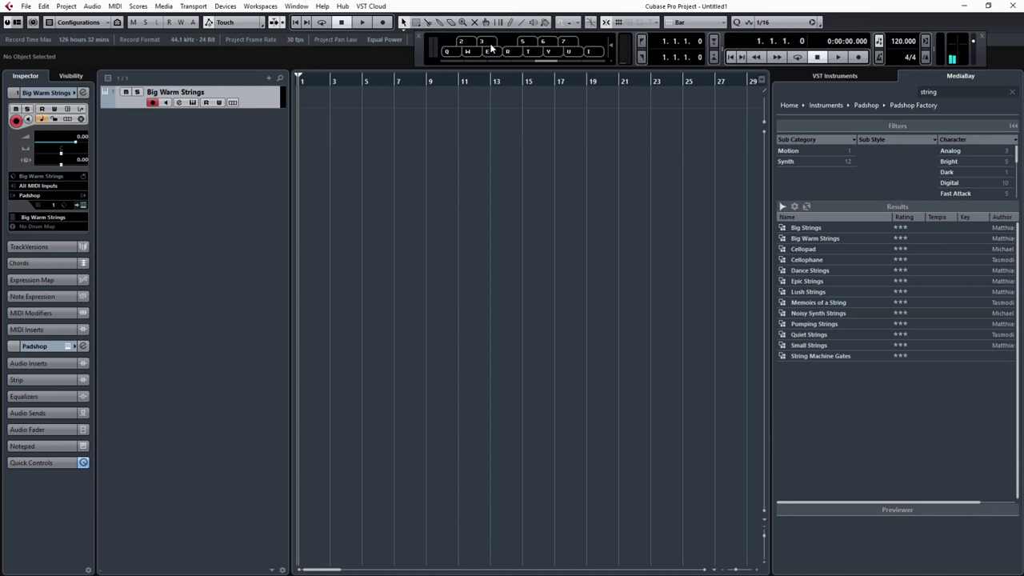
click(464, 52)
Lower the Padshop Volume knob from -11.4 dB to -13.4 dB, then close the editor.
click(193, 102)
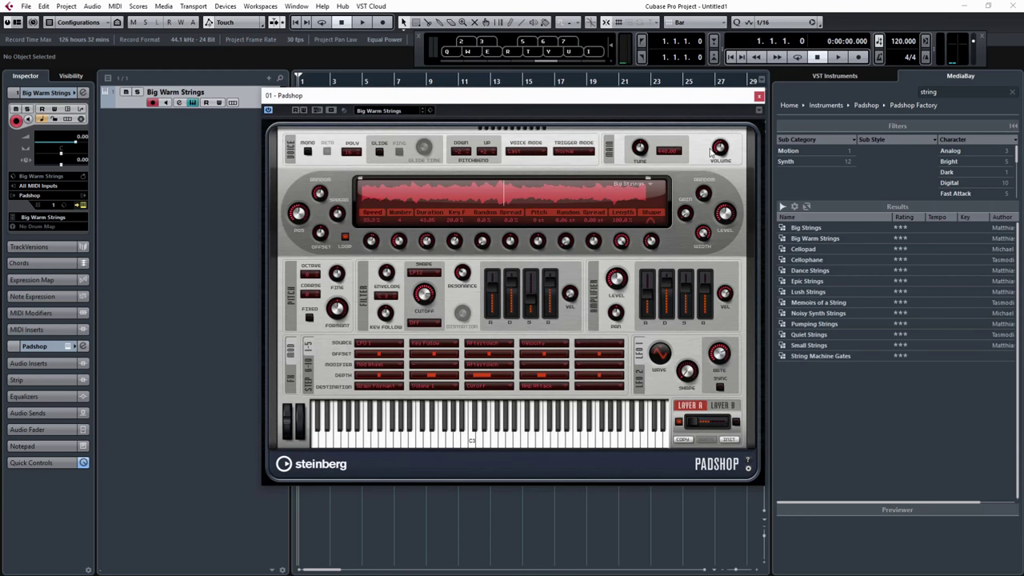
mouse_move(717, 167)
key(e)
drag(718, 168, 714, 152)
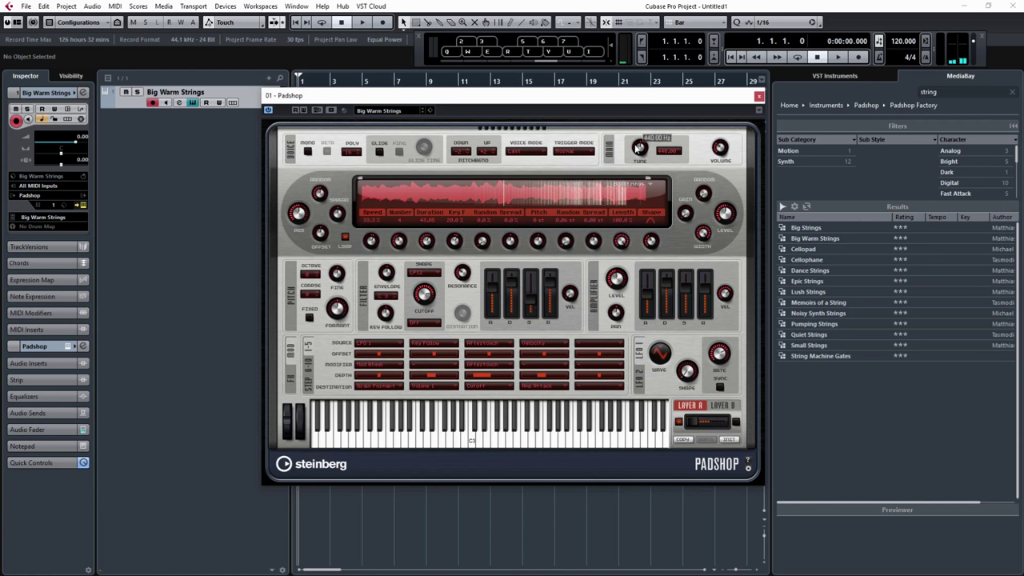
click(758, 96)
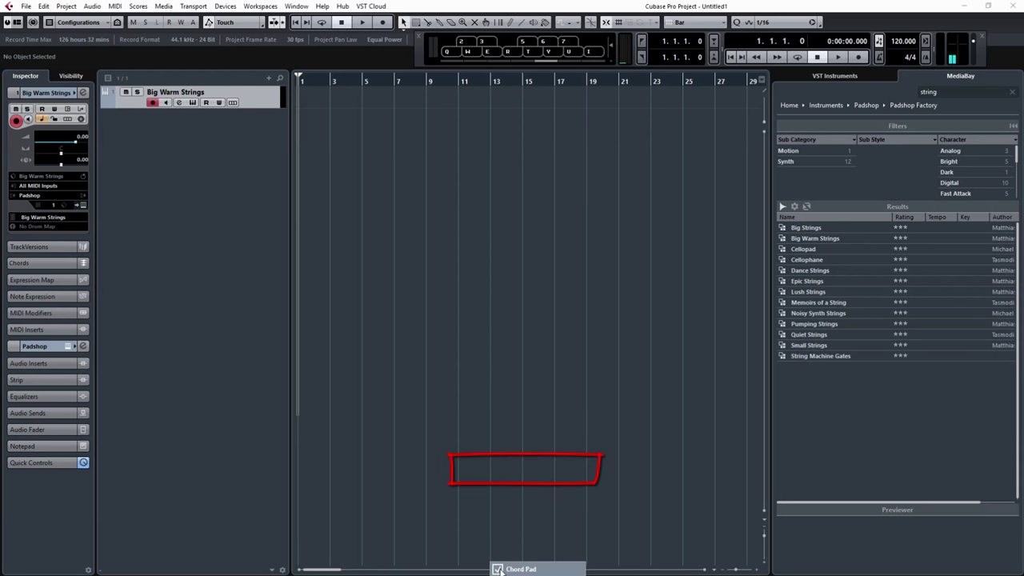
Open the Chord Pads zone below the project for the Big Warm Strings track.
click(497, 569)
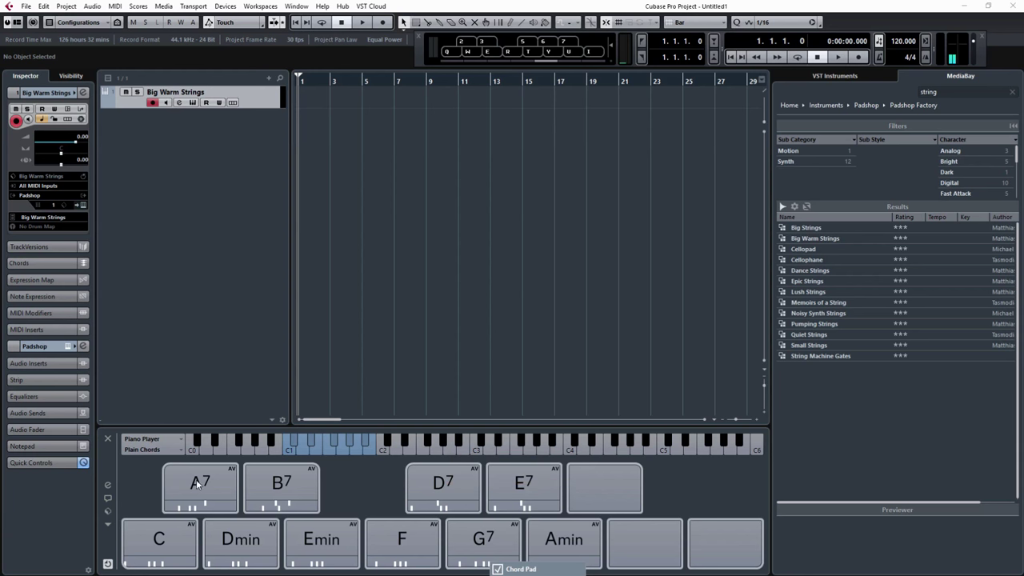
click(108, 439)
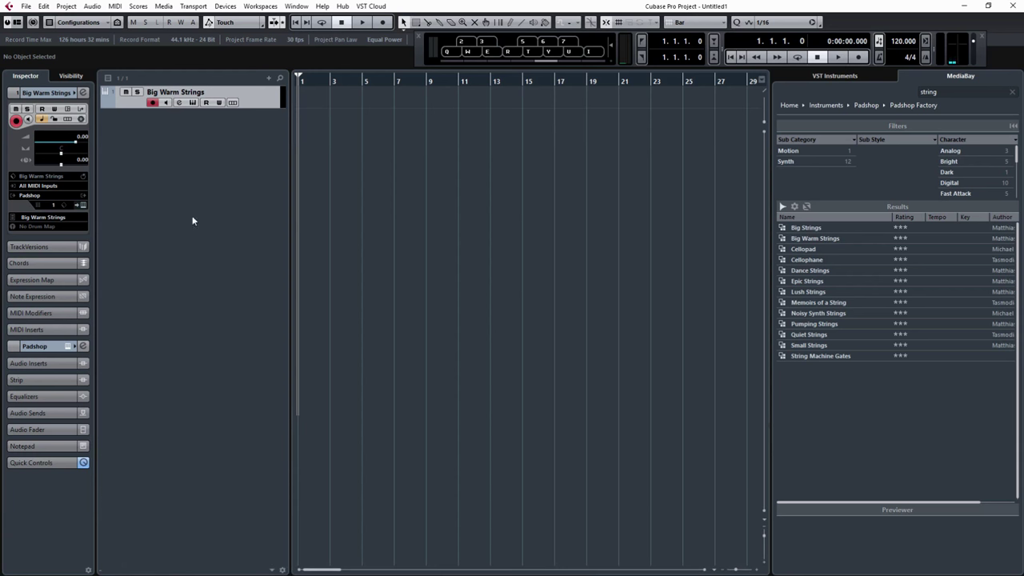
click(69, 8)
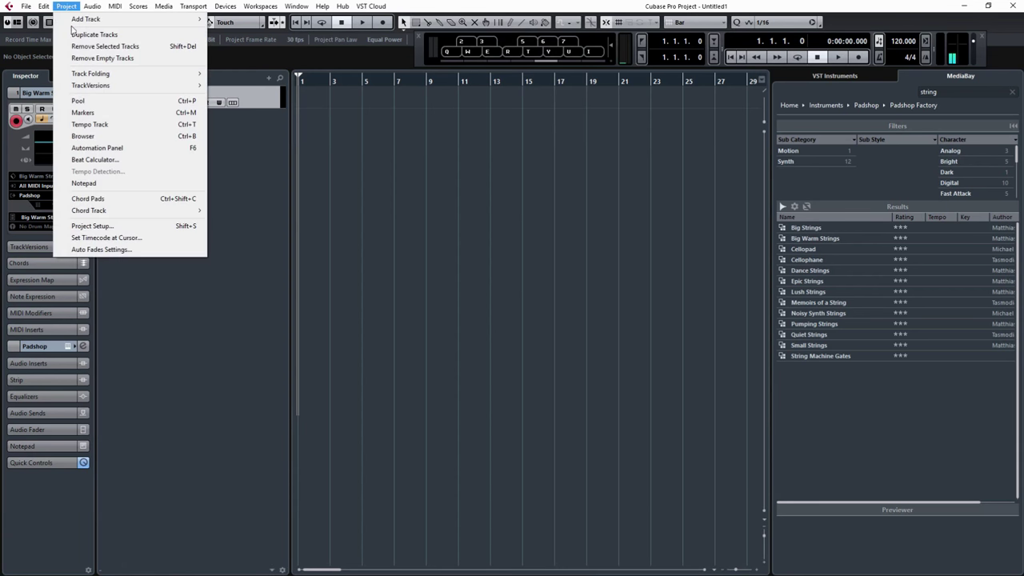
click(116, 199)
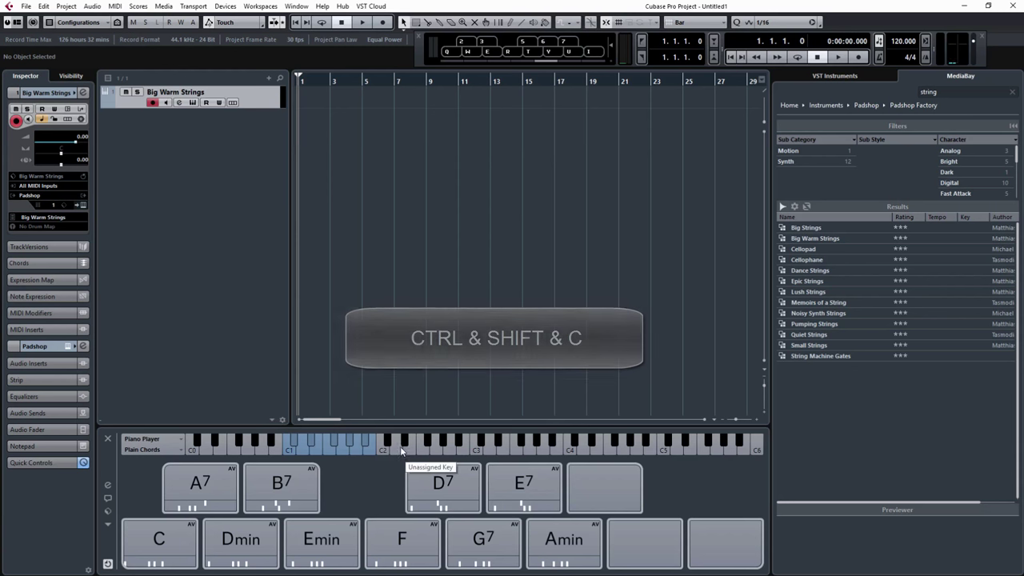
Audition the default C, Dmin, Emin and A7 chord pads.
click(158, 544)
click(240, 547)
click(332, 548)
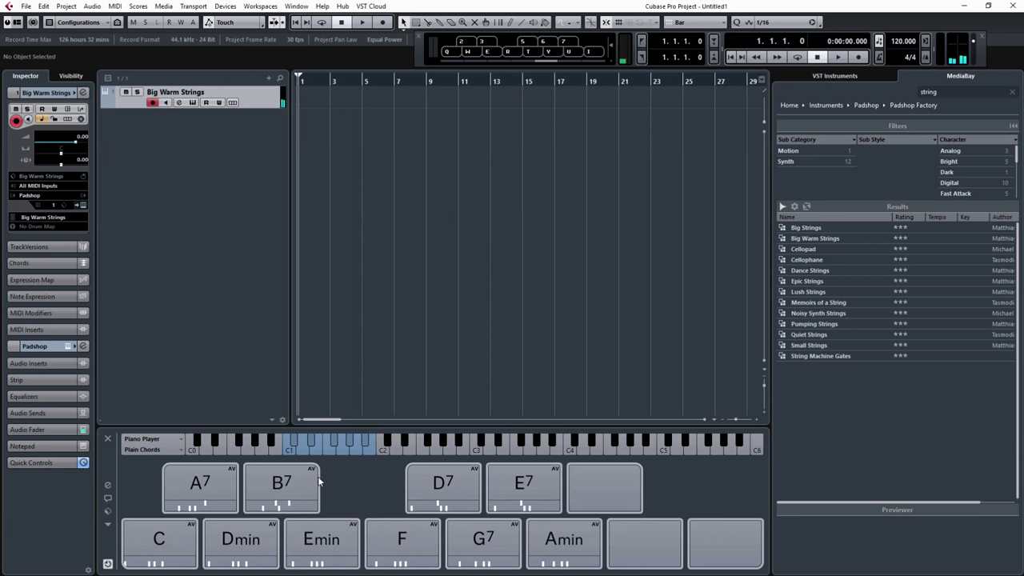
click(170, 478)
mouse_move(248, 544)
click(248, 544)
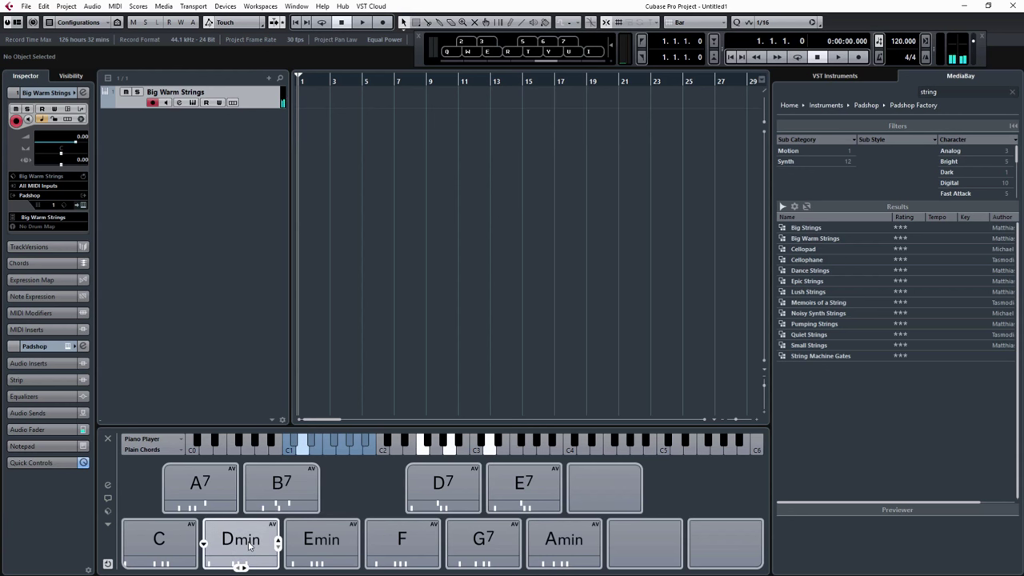
click(167, 544)
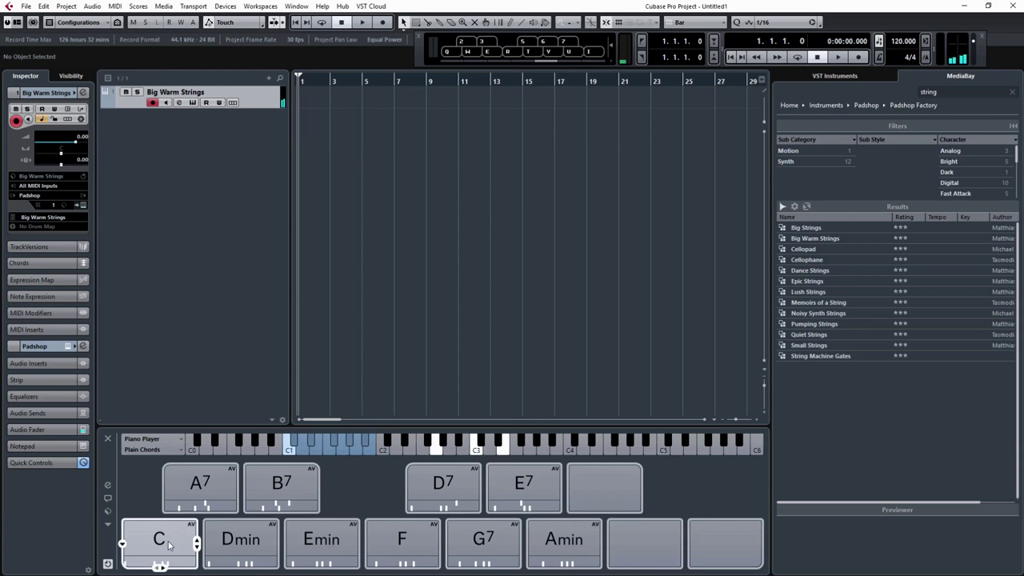
click(197, 484)
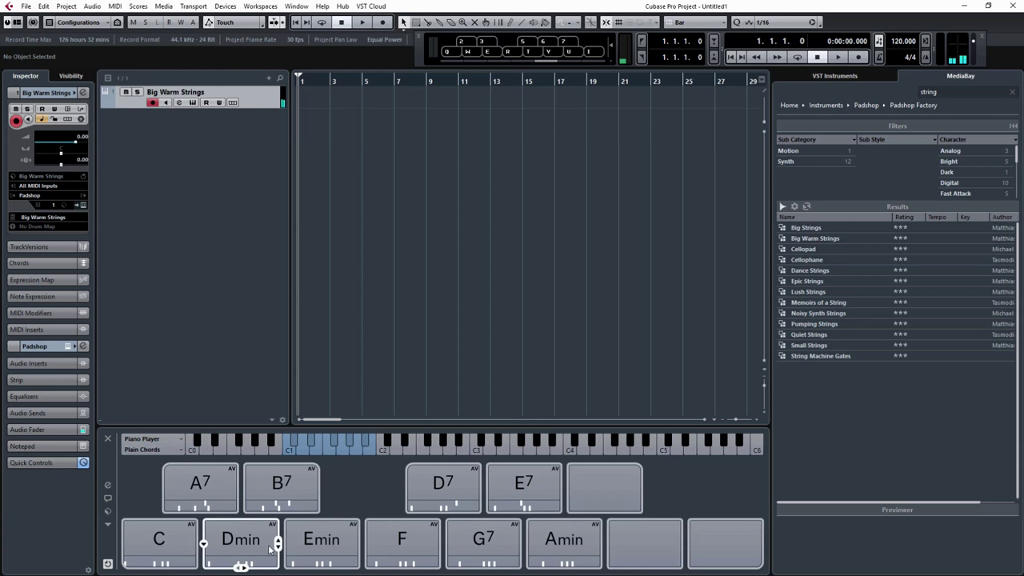
click(298, 546)
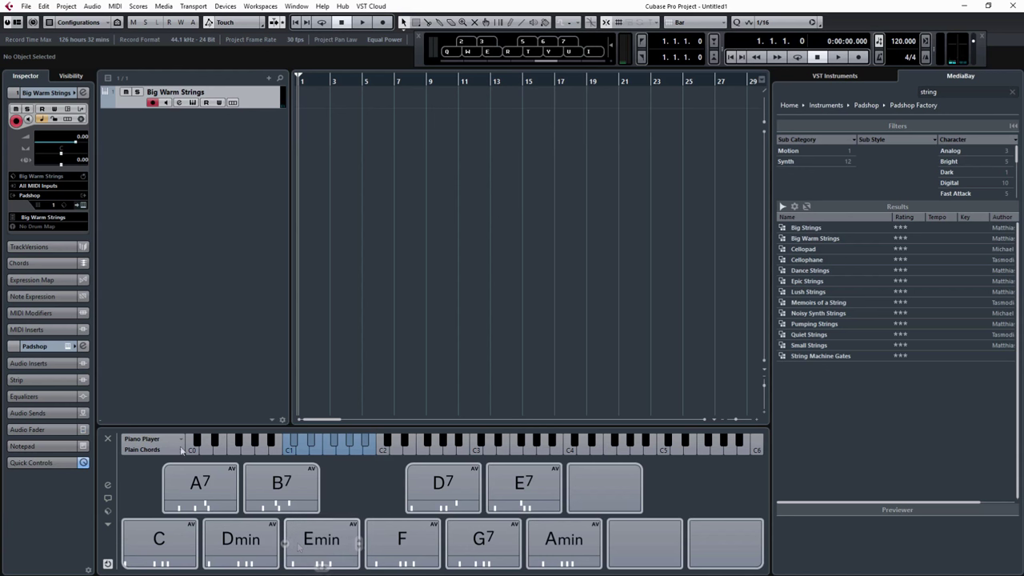
Open the Chord Assistant, move it to the centre, and switch to the Proximity view.
click(109, 497)
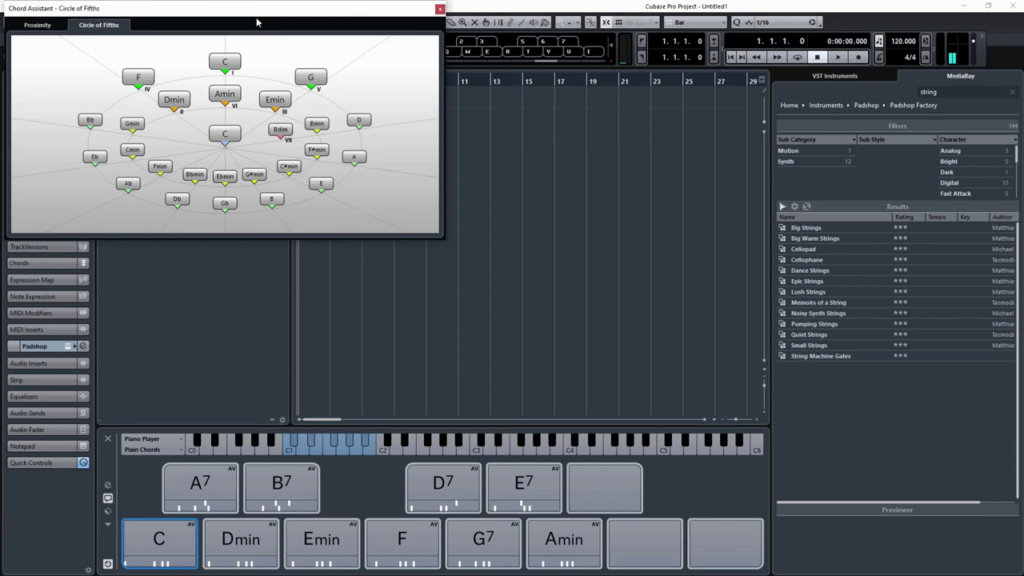
drag(259, 13, 518, 84)
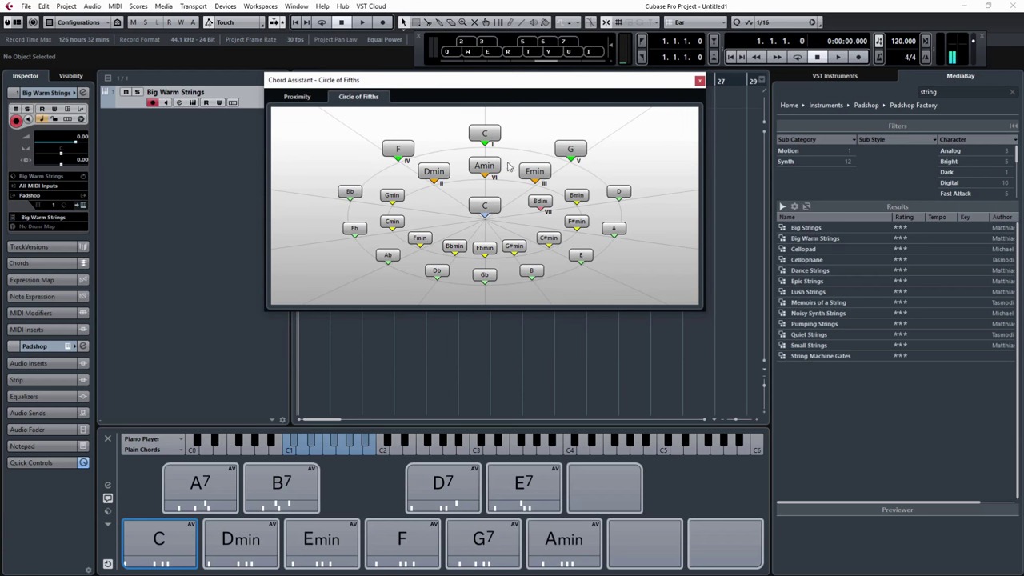
click(311, 97)
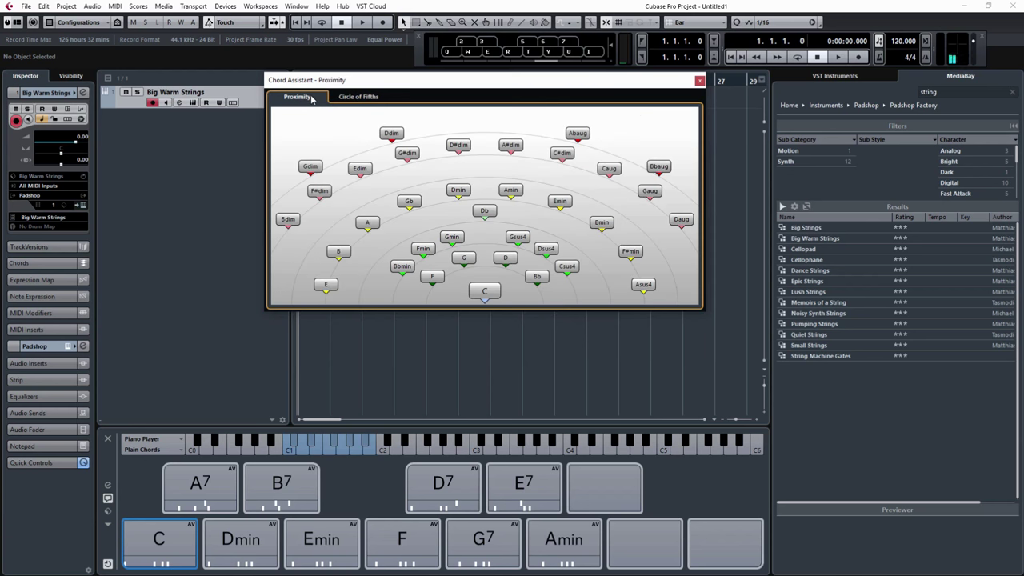
Audition the C, F, G and Bmin chords in the Proximity map.
click(488, 291)
click(489, 293)
click(433, 276)
click(465, 258)
click(483, 291)
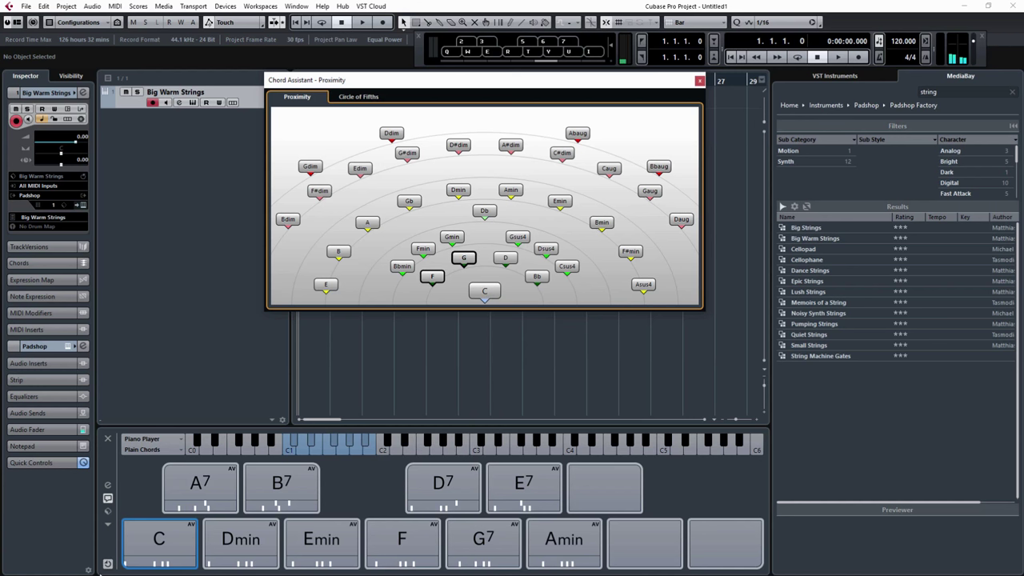
click(601, 224)
Assign Bmin to a pad as the origin, then audition A, Emin, G and Bmin around it.
right_click(599, 223)
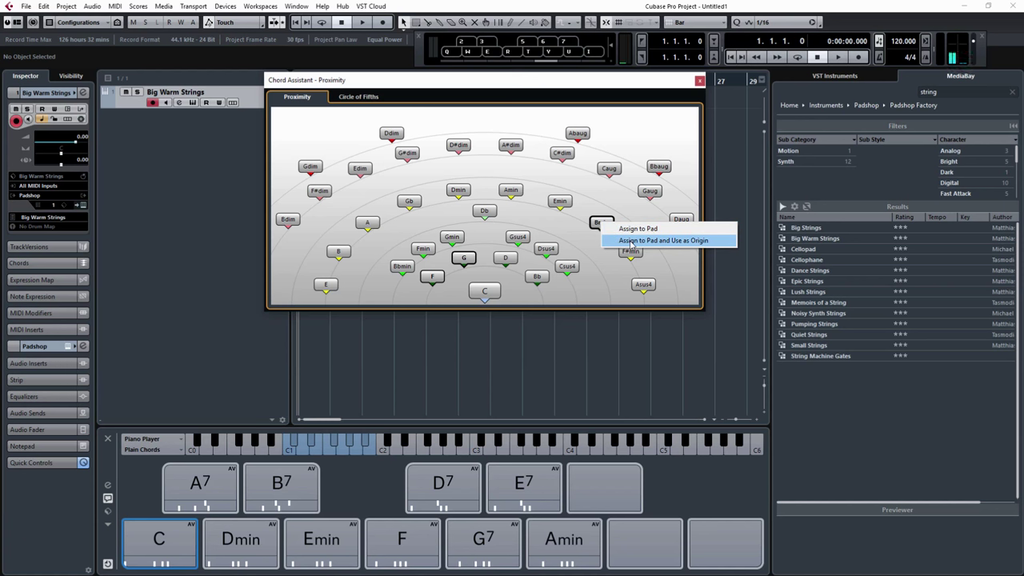
click(631, 241)
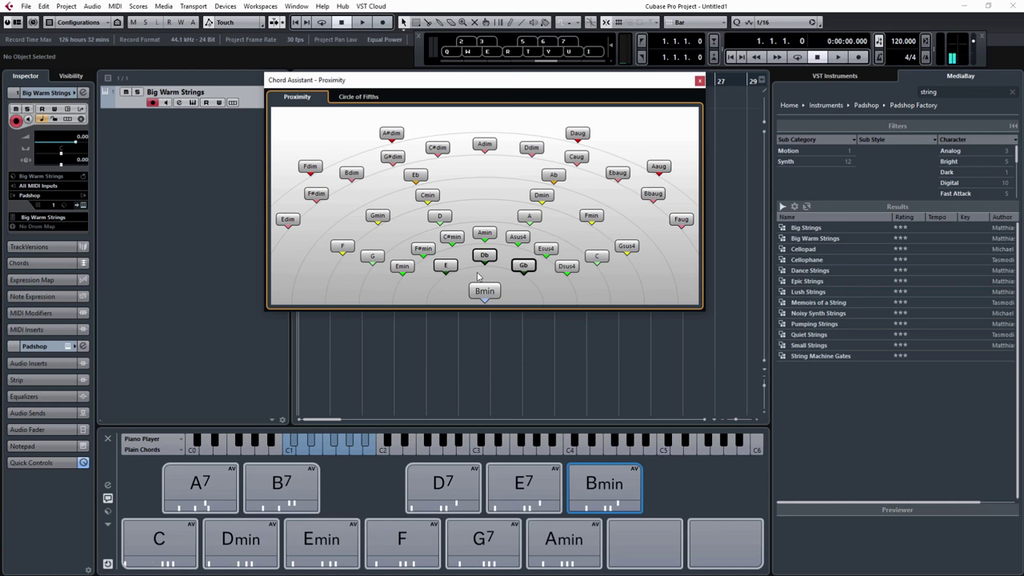
click(532, 218)
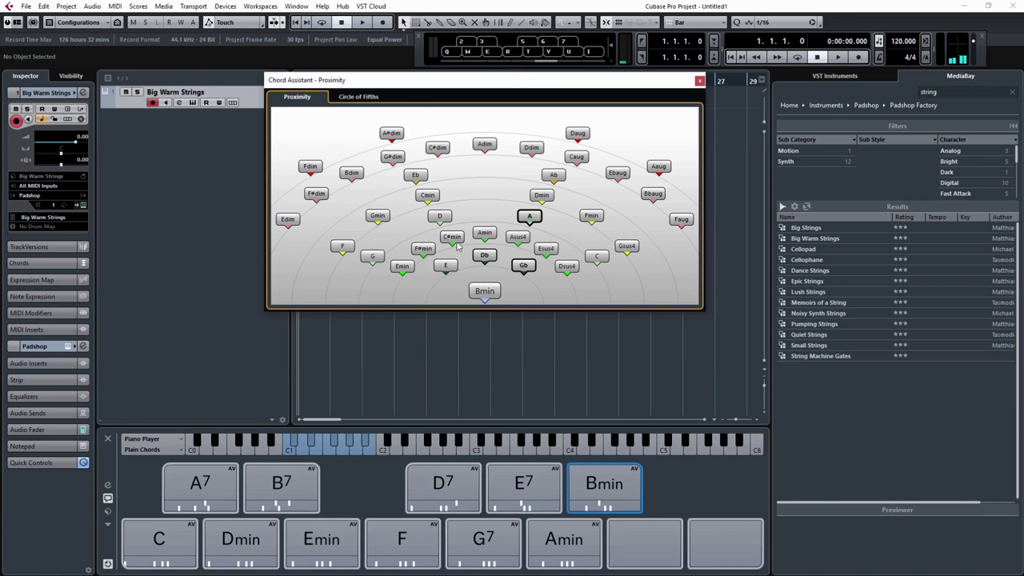
click(402, 267)
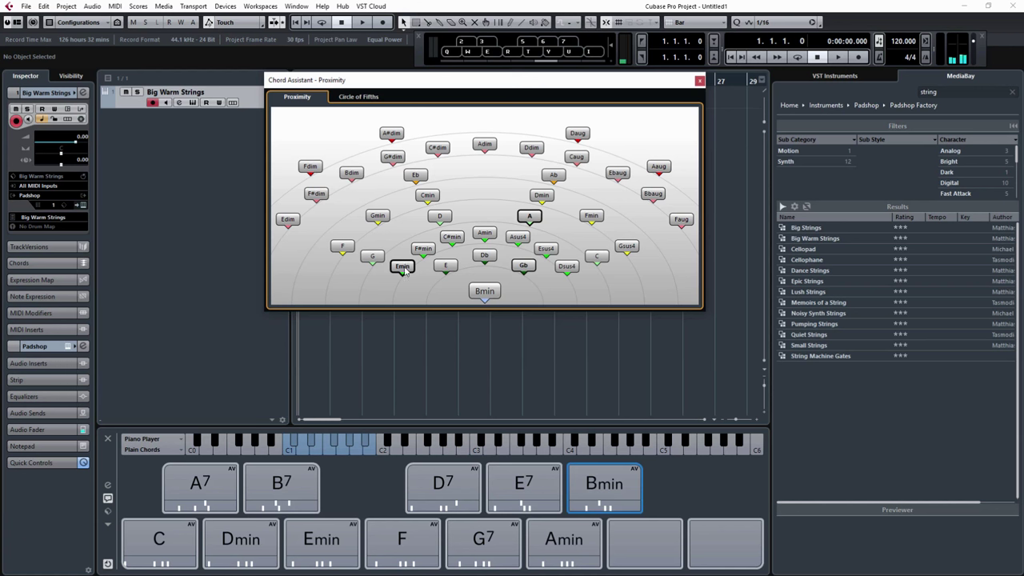
click(482, 292)
click(482, 292)
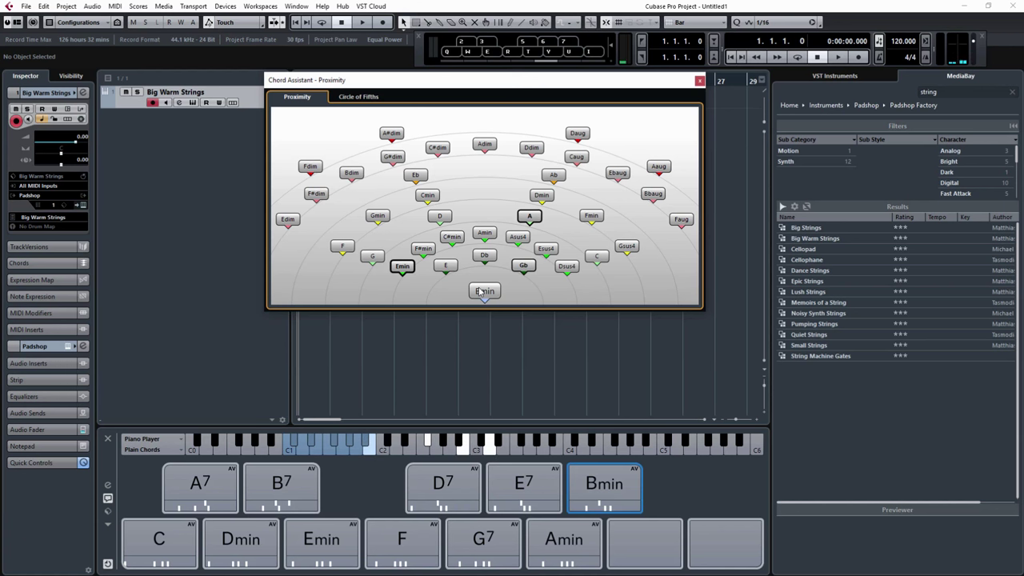
click(371, 258)
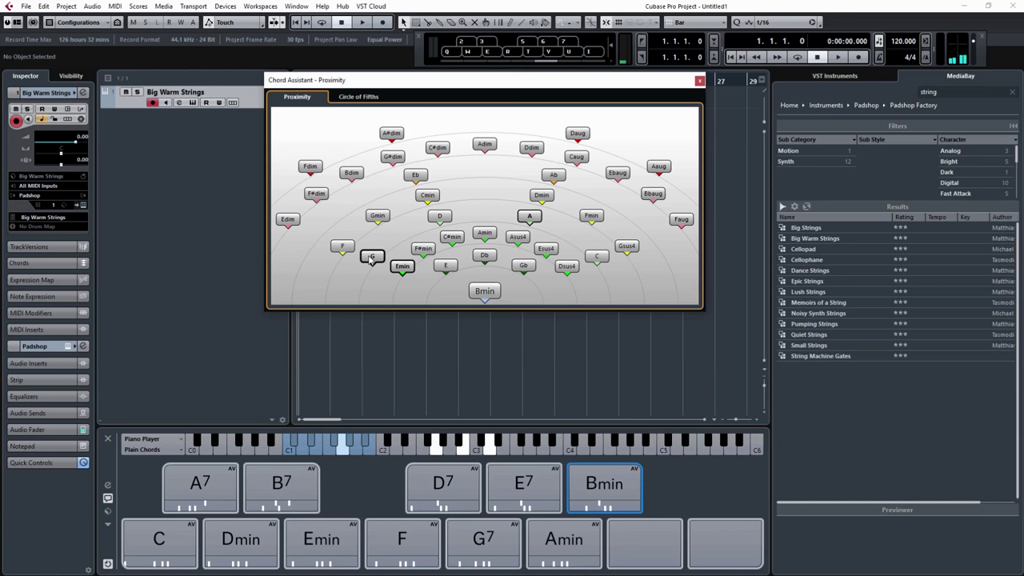
click(526, 219)
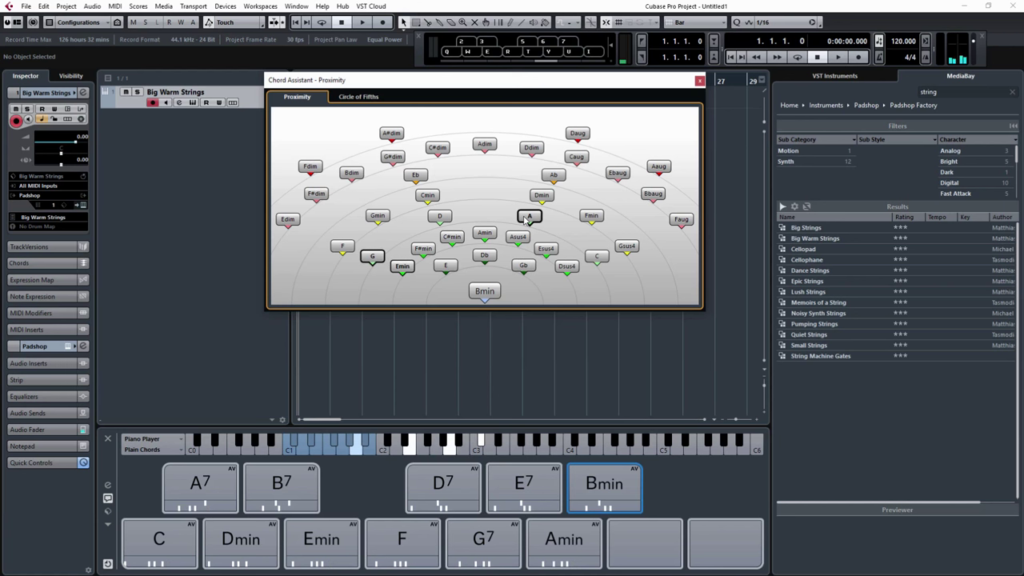
click(492, 291)
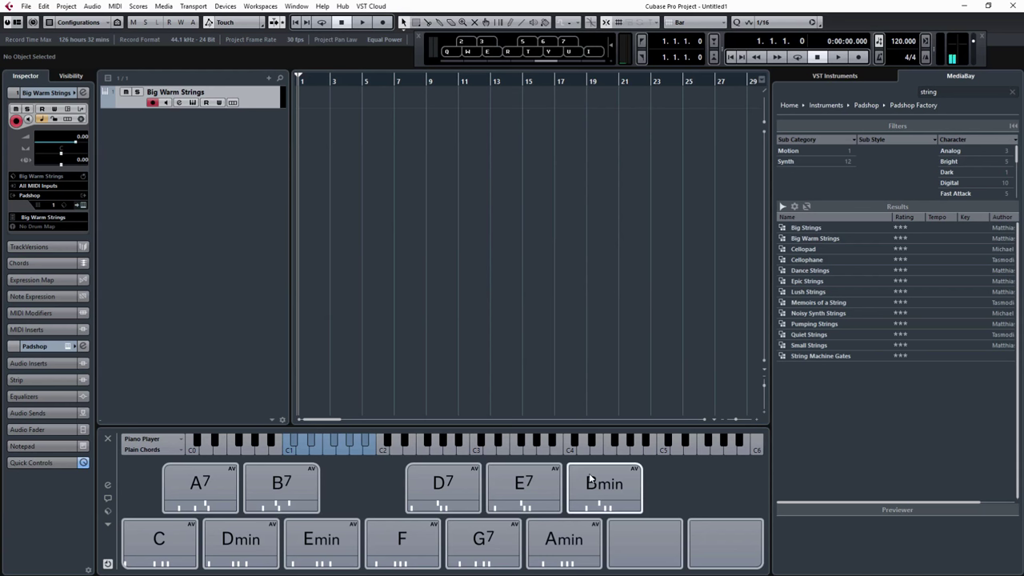
Drag the Bmin pad onto bar 1 of Big Warm Strings and play it back.
click(601, 505)
drag(395, 118, 308, 95)
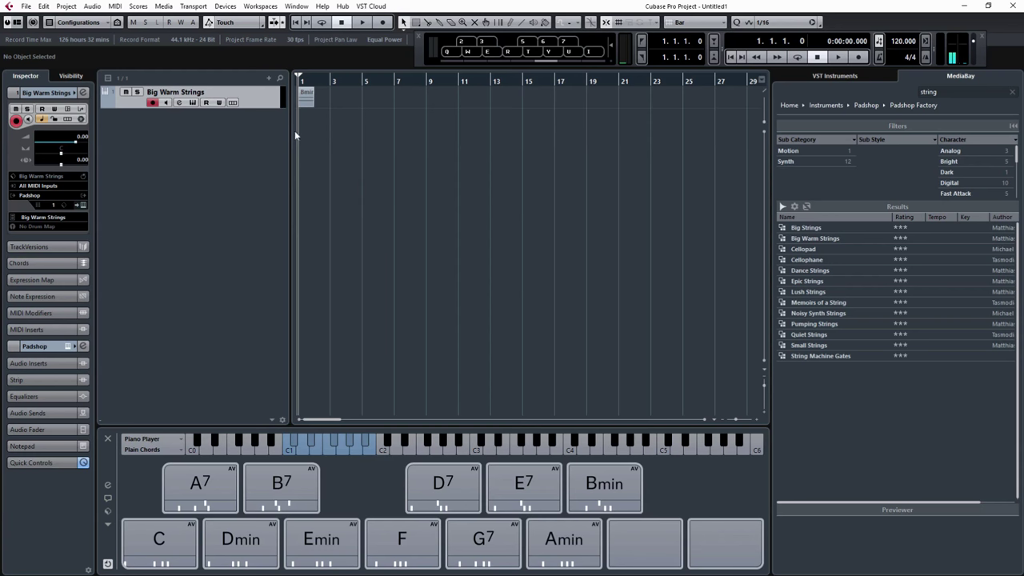
key(space)
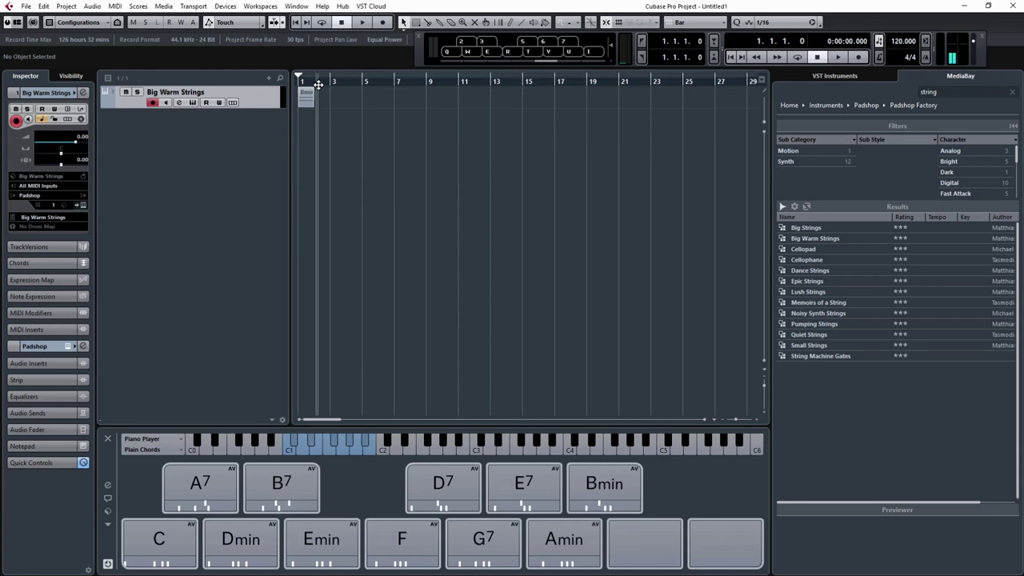
key(space)
key(h)
key(h)
key(h)
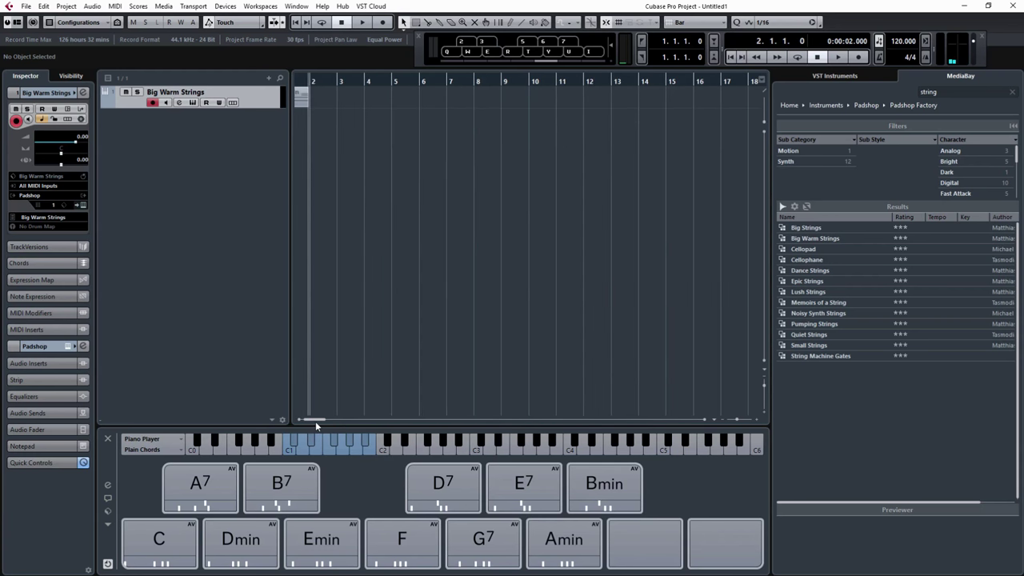
From the Circle of Fifths, place G, A and Bmin chord events at bars 2, 3 and 4.
click(107, 498)
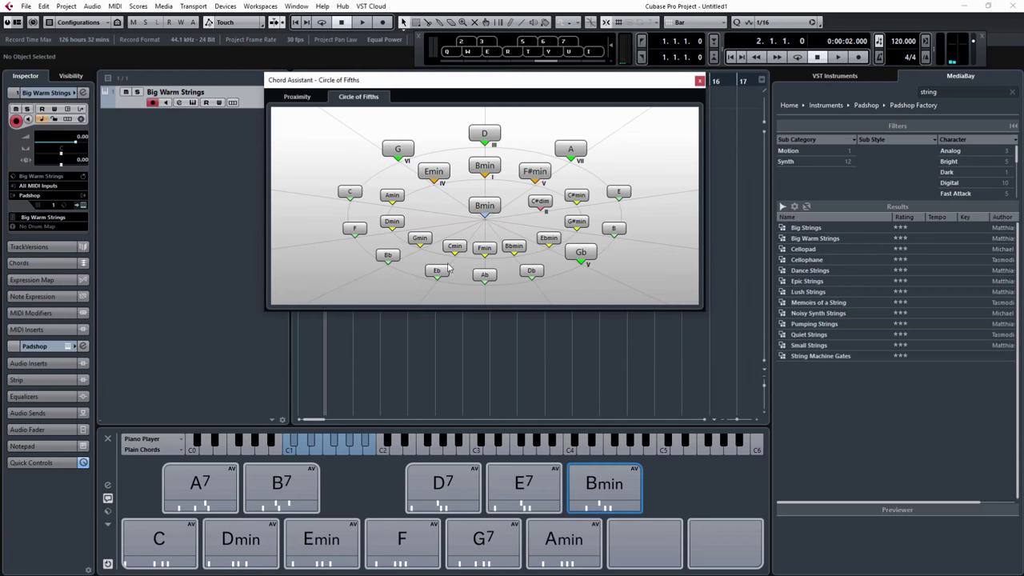
drag(488, 86, 549, 152)
click(460, 213)
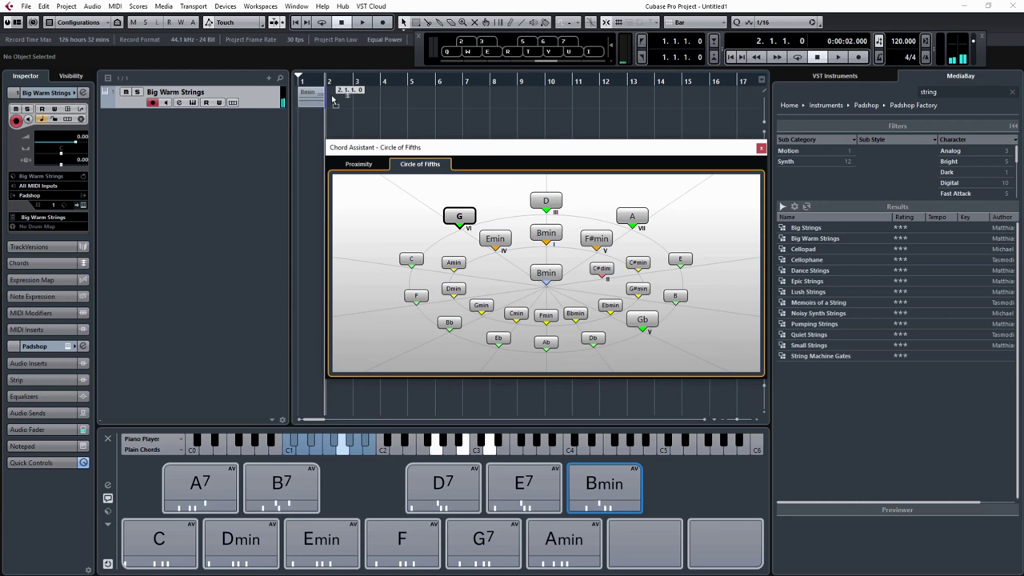
drag(336, 102, 336, 101)
drag(631, 216, 360, 95)
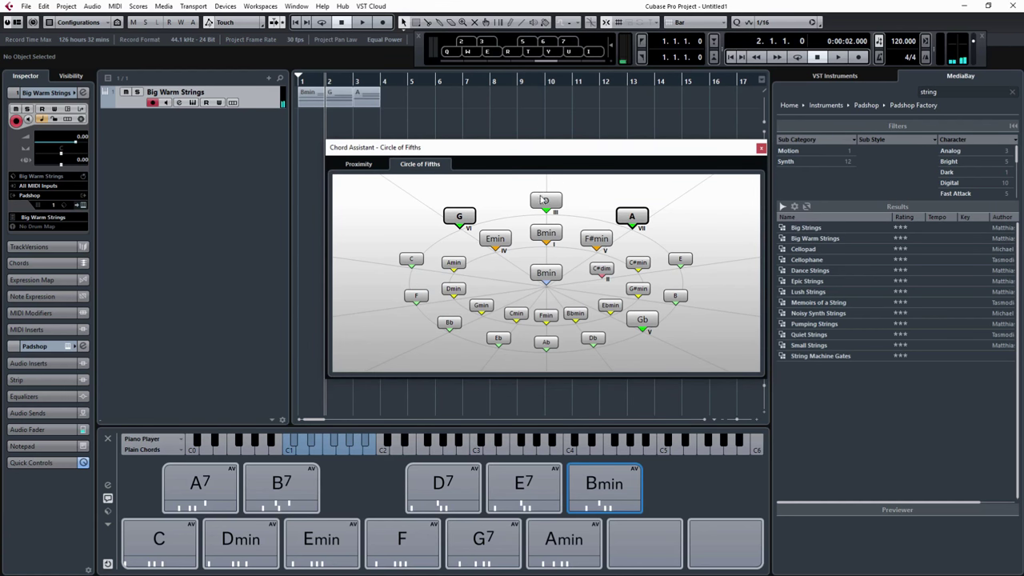
drag(546, 232, 390, 101)
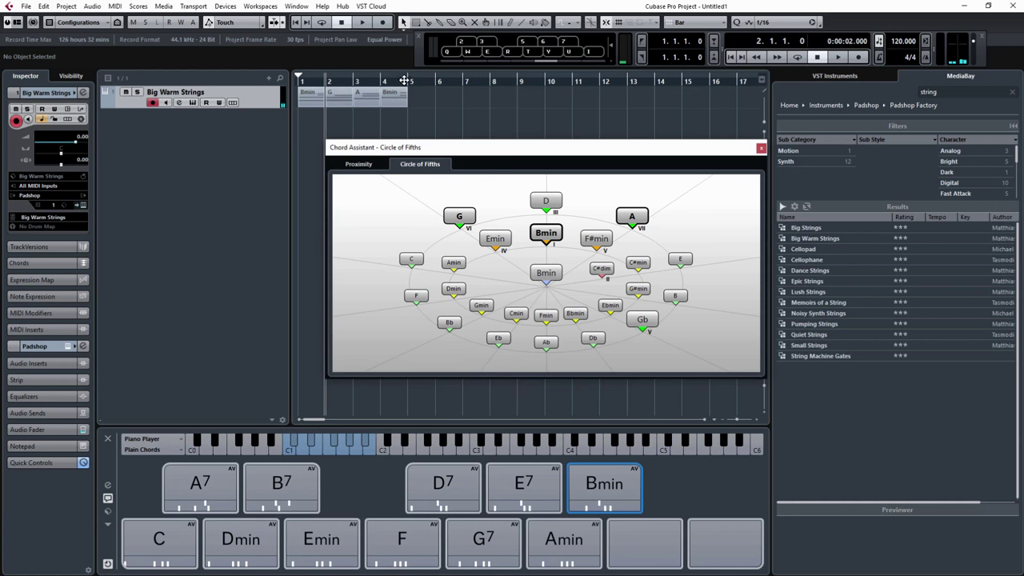
Play the Bmin–G–A–Bmin progression from the start, then close the Chord Assistant.
click(362, 21)
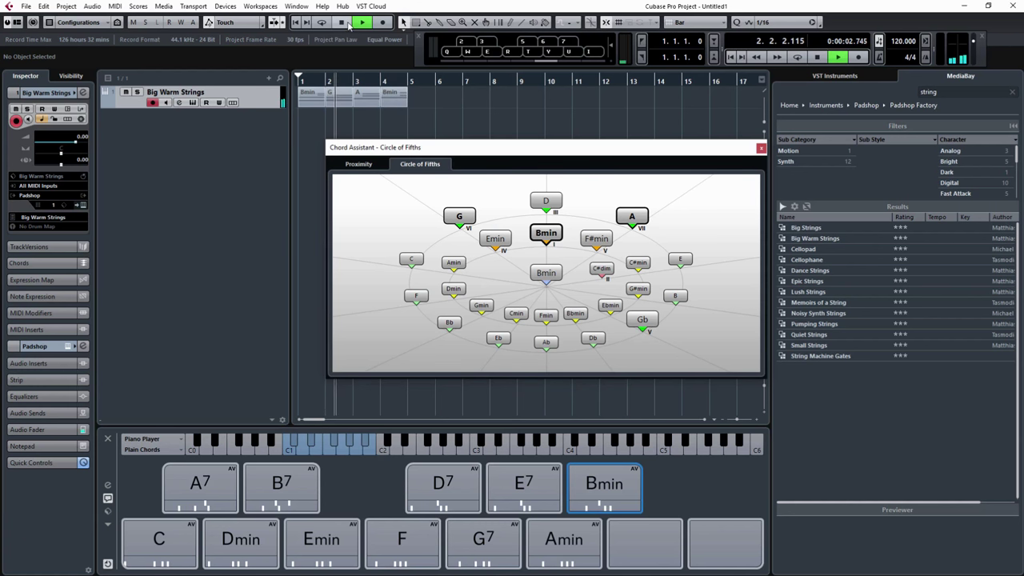
click(301, 22)
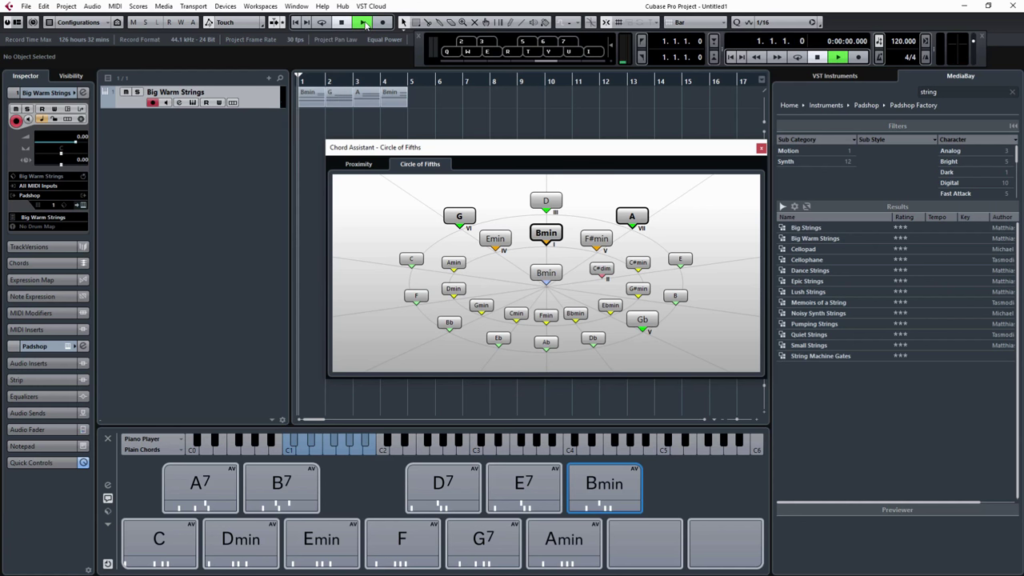
click(363, 23)
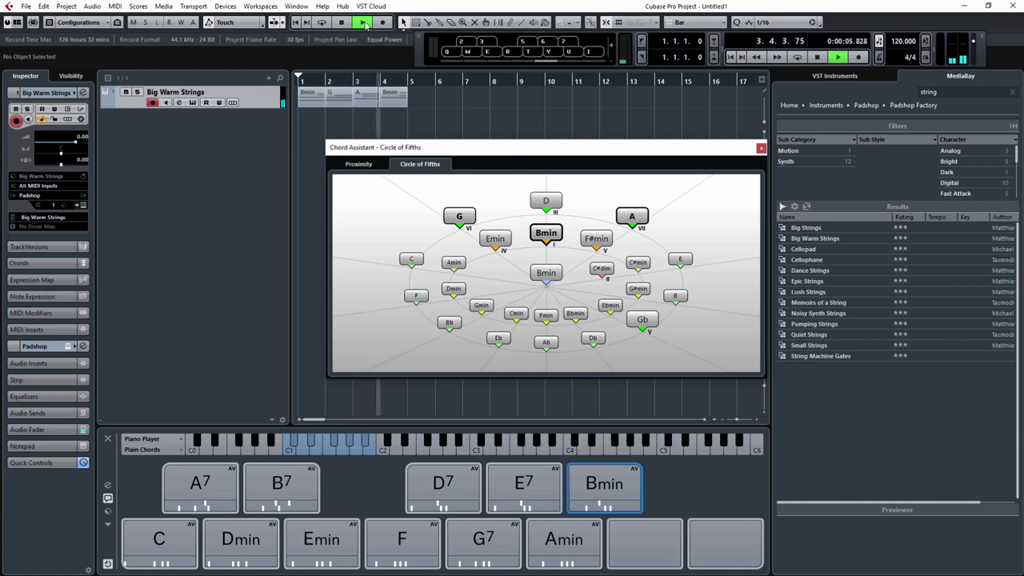
key(space)
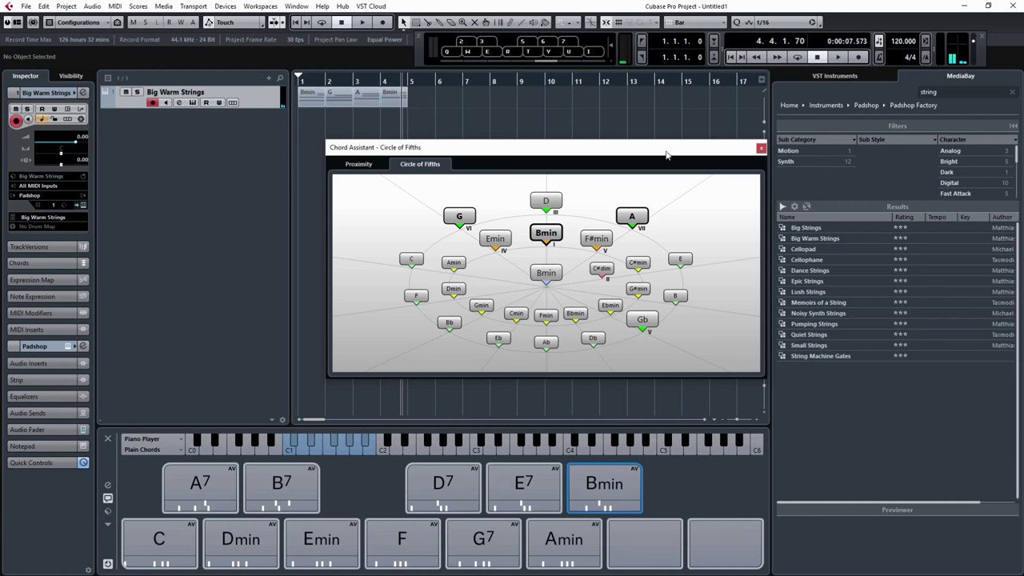
drag(669, 154, 613, 152)
click(705, 147)
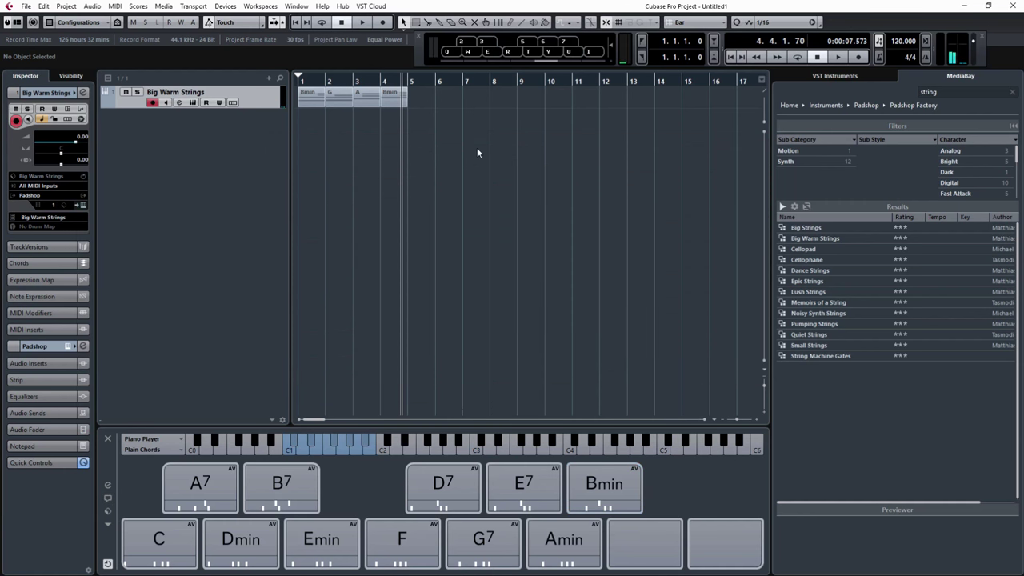